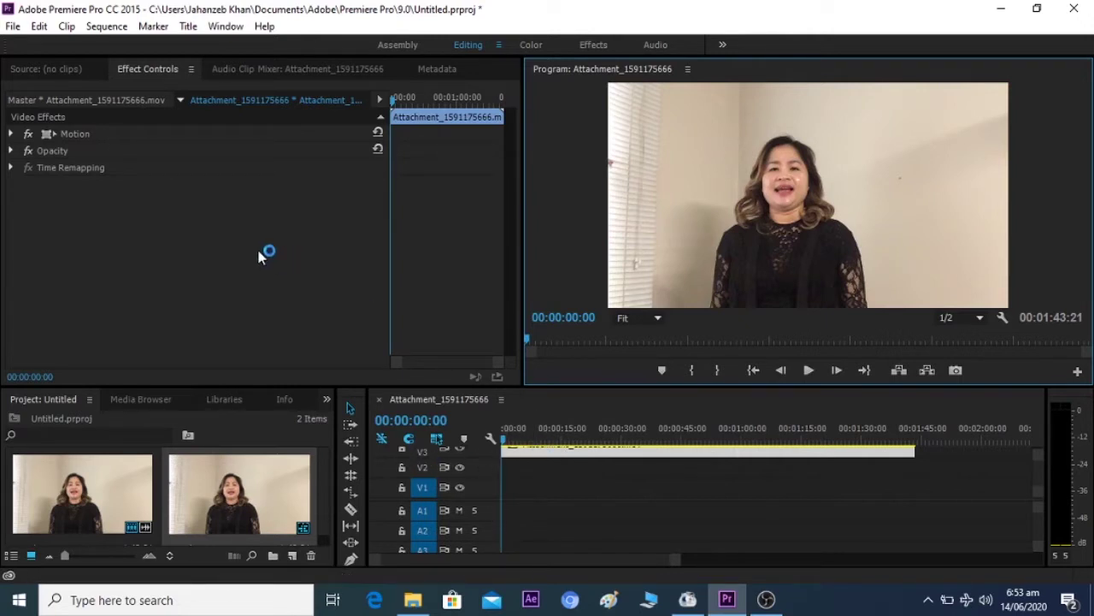
Step: Swap Effect Controls for an empty Source preview and scroll the Project panel to show both clips
click(52, 75)
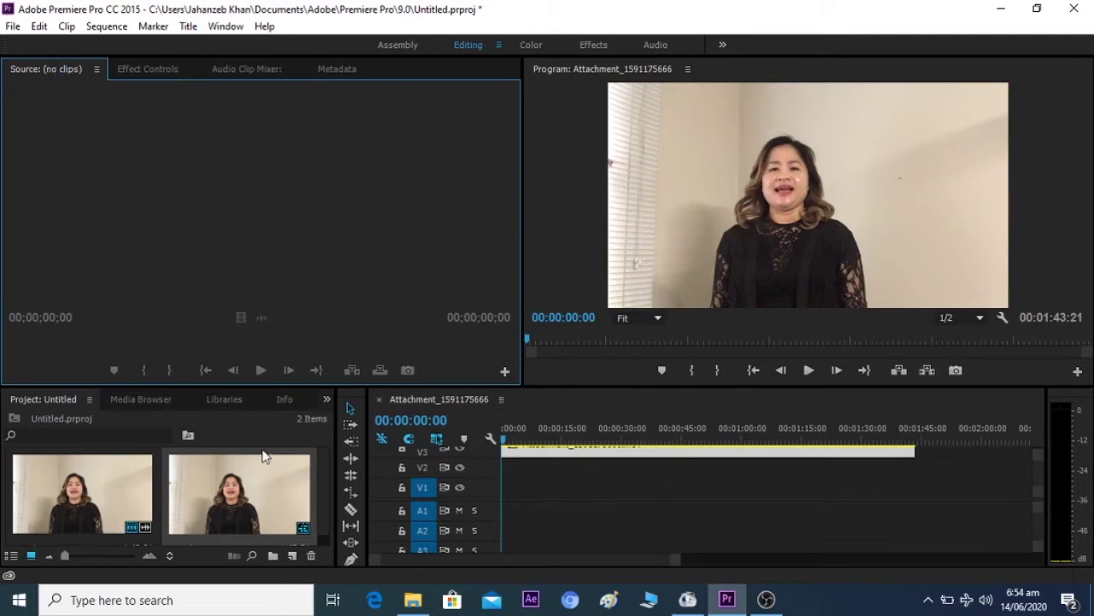
click(324, 491)
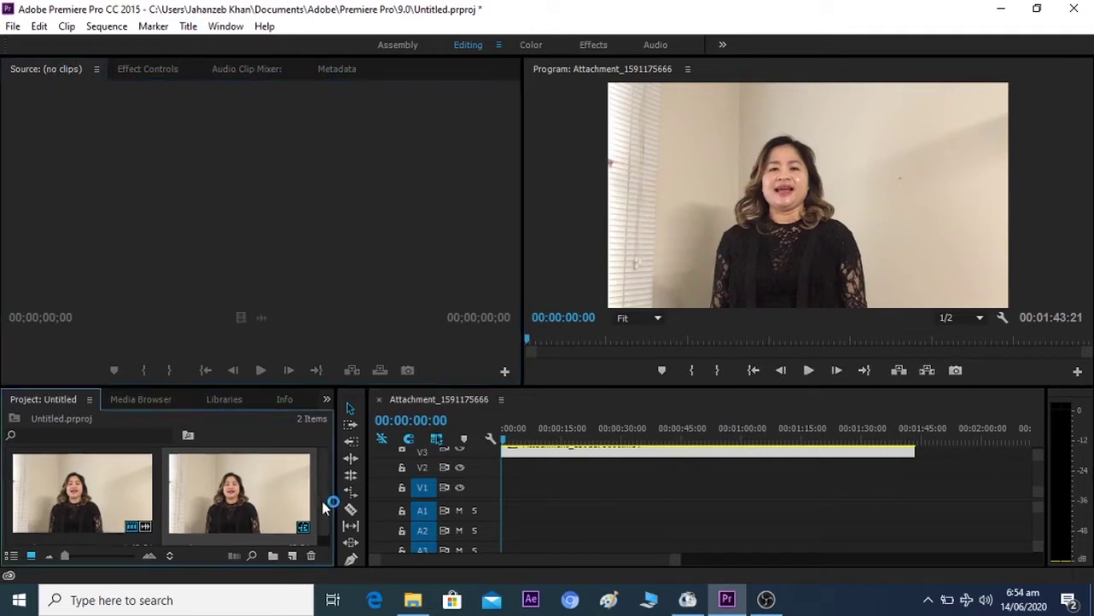
scroll(322, 474, down, 1)
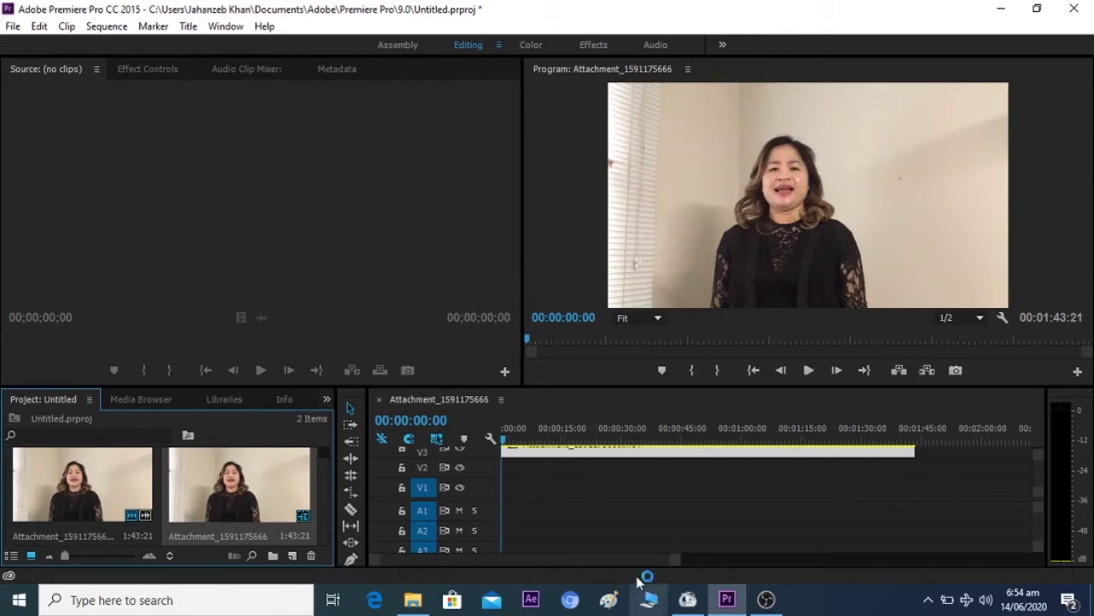
Step: Lay solid.png on V2 from the sequence start, trimmed to the video's length, and toggle track visibility
mouse_move(610, 598)
mouse_down()
mouse_move(511, 446)
mouse_move(505, 464)
mouse_up()
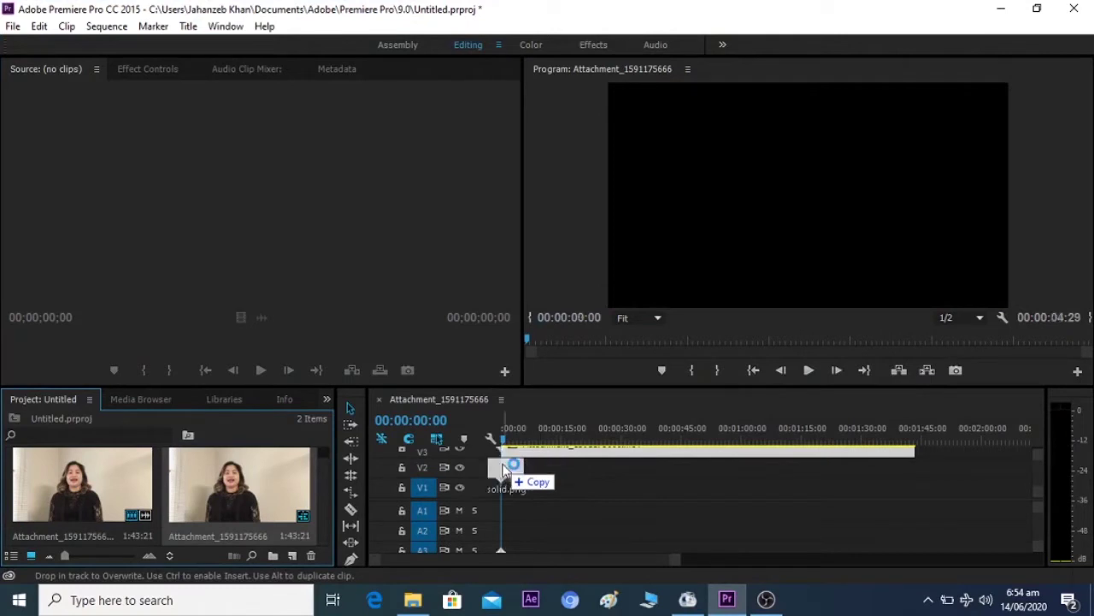
drag(504, 464, 932, 470)
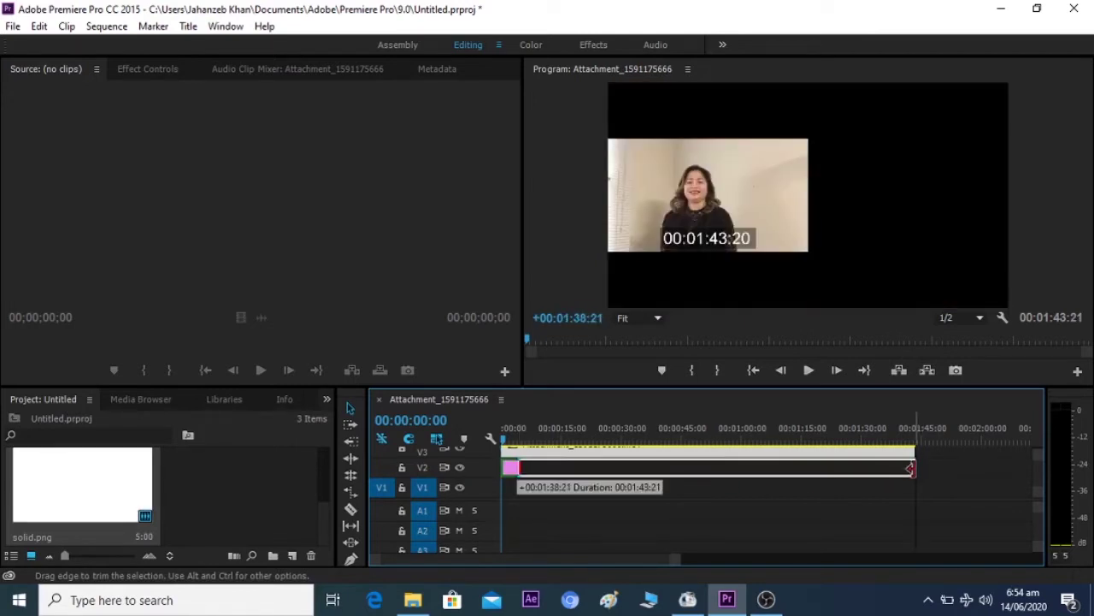
drag(932, 470, 915, 469)
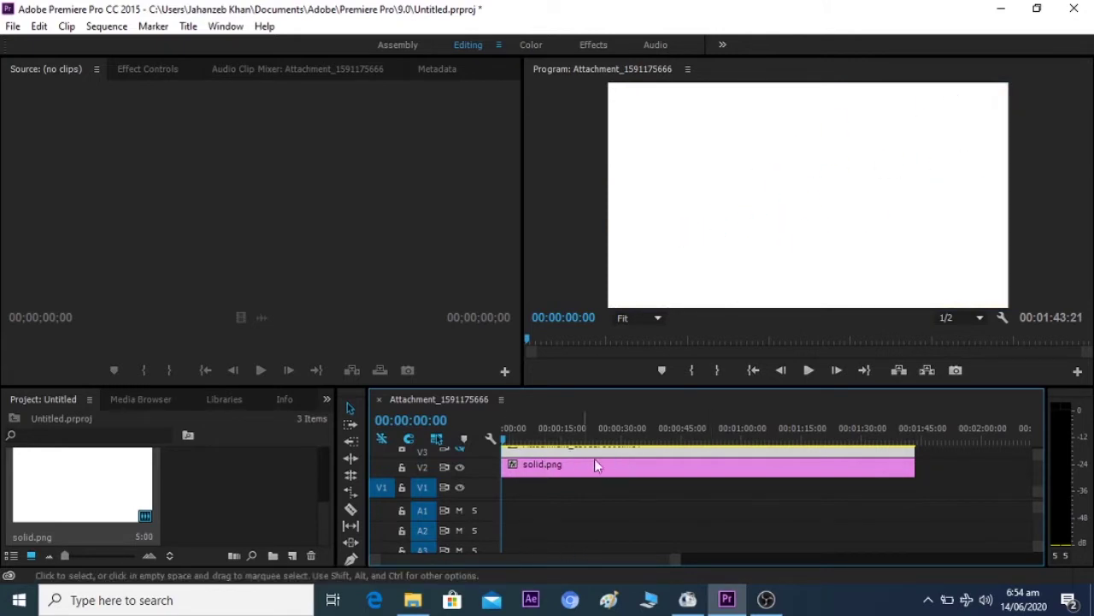
click(459, 448)
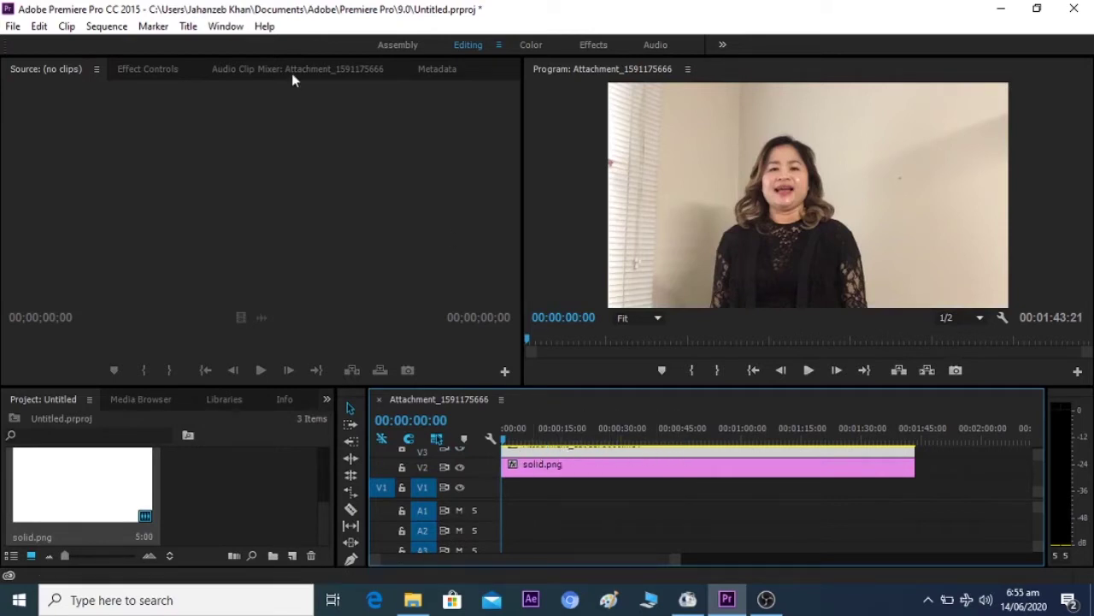
Step: In the Effects workspace, find Difference Matte by searching 'diff' and apply it to the woman's clip
click(595, 46)
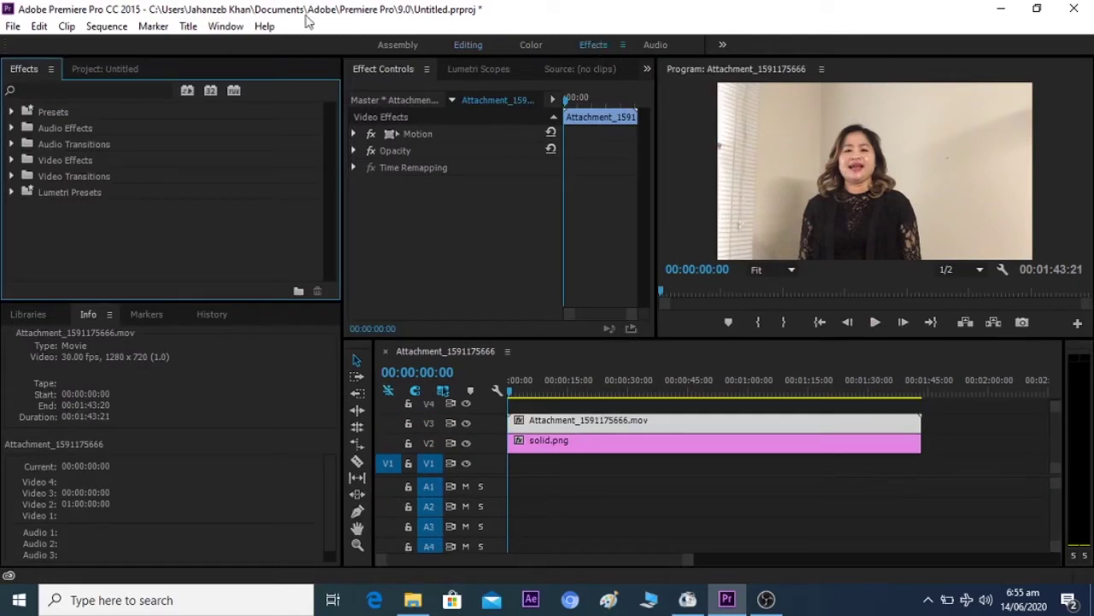
click(78, 89)
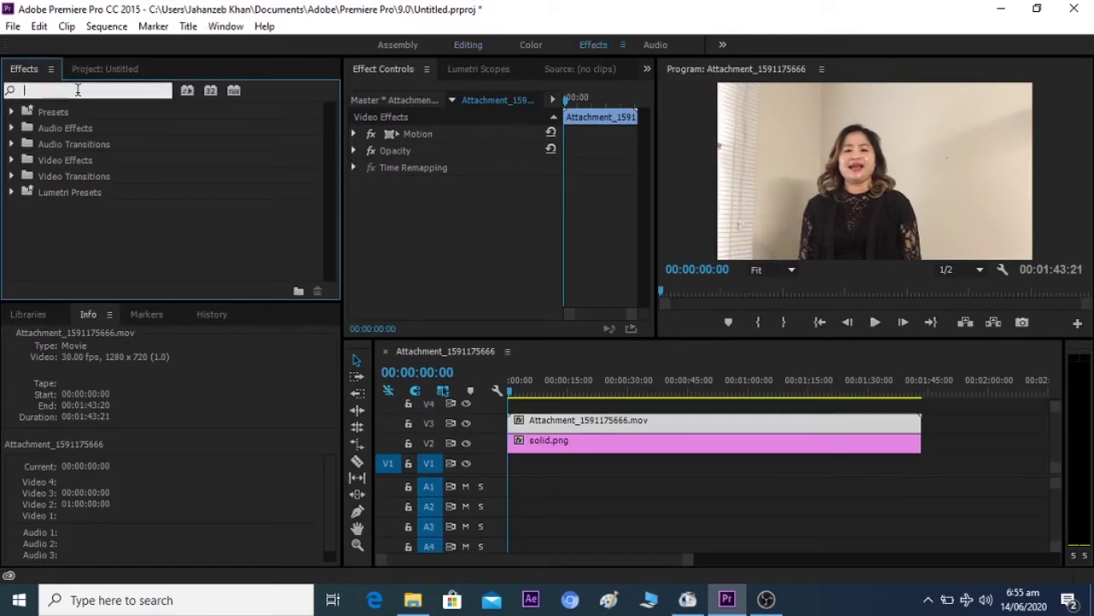
text(d)
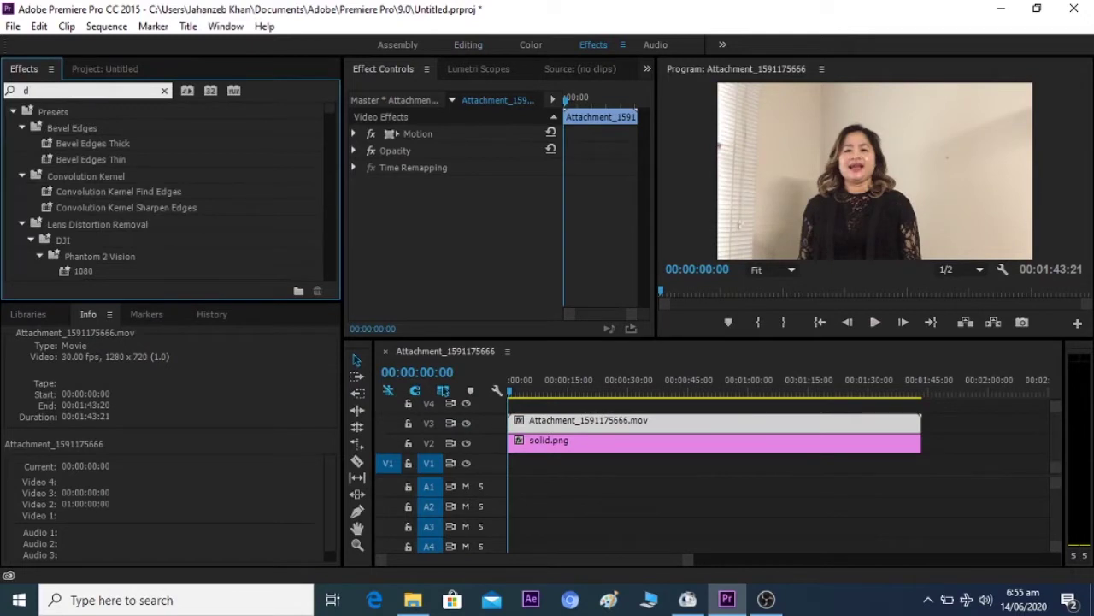
text(iff)
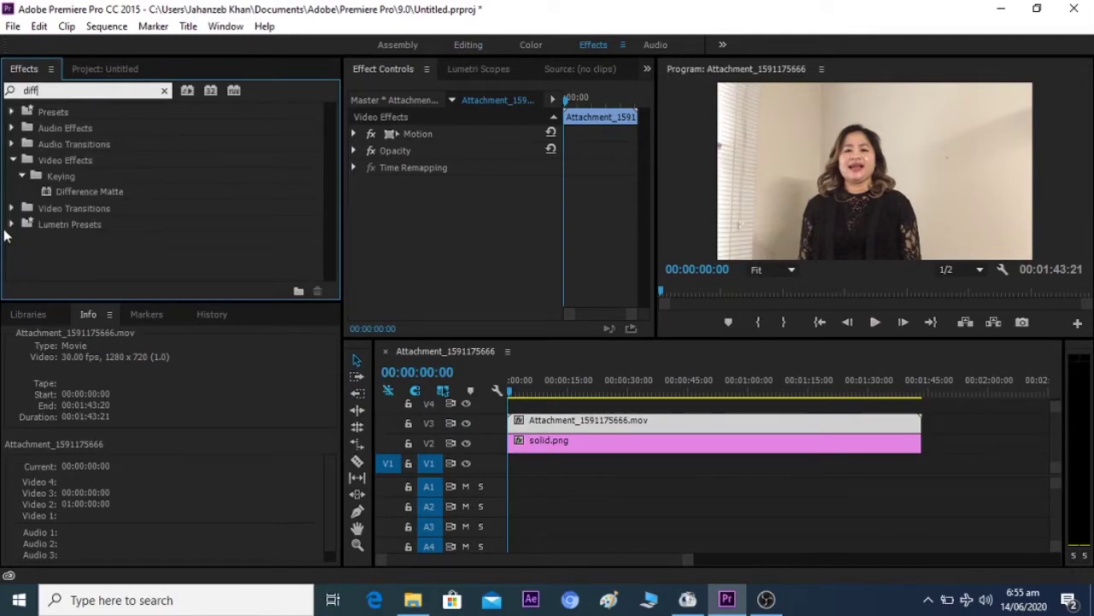
click(51, 194)
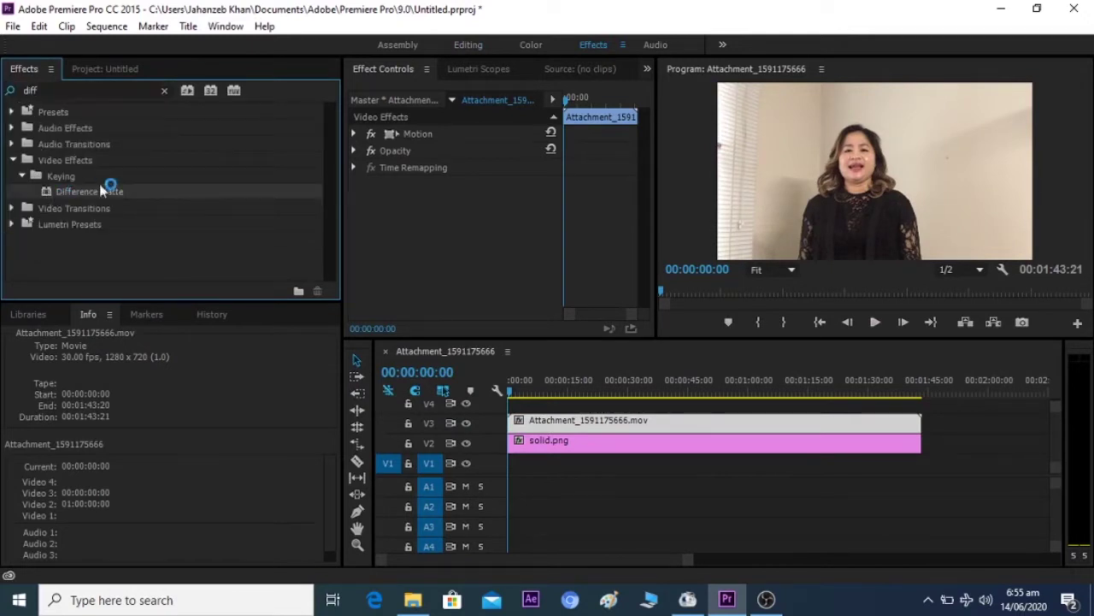
mouse_move(293, 195)
mouse_down()
mouse_move(543, 422)
mouse_move(584, 421)
mouse_up()
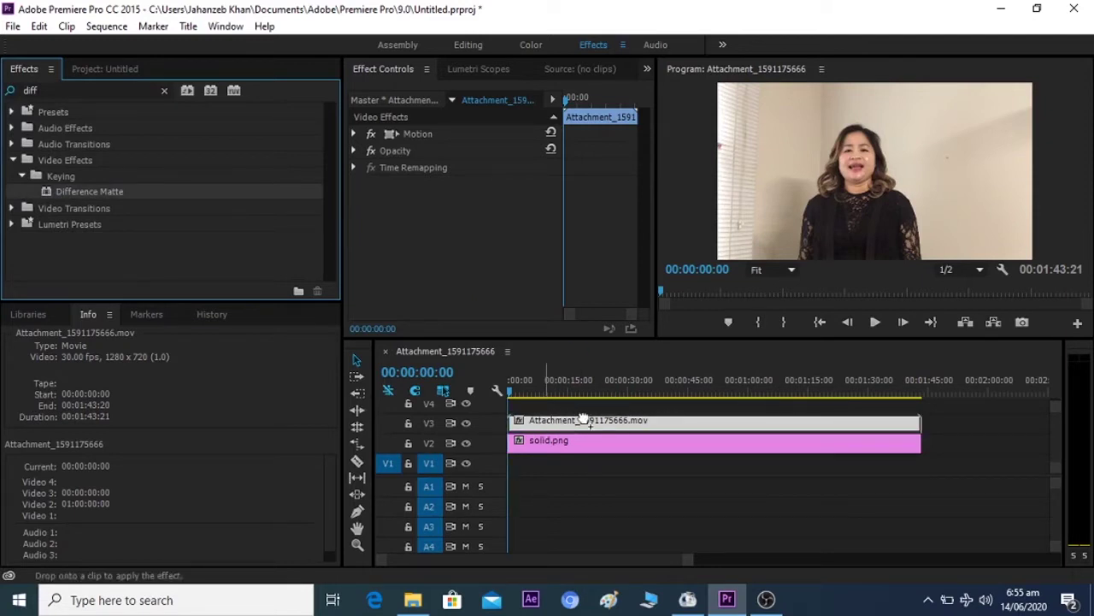
drag(584, 421, 586, 420)
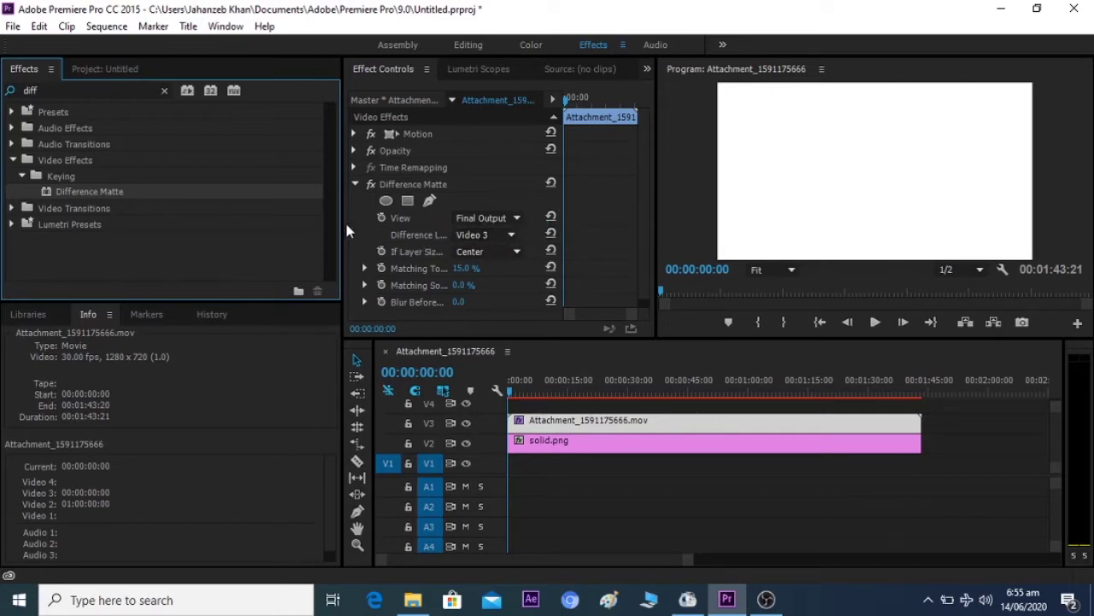
Step: Set Difference Matte's Difference Layer to Video 2 and Matching Tolerance to 56%
drag(340, 224, 250, 215)
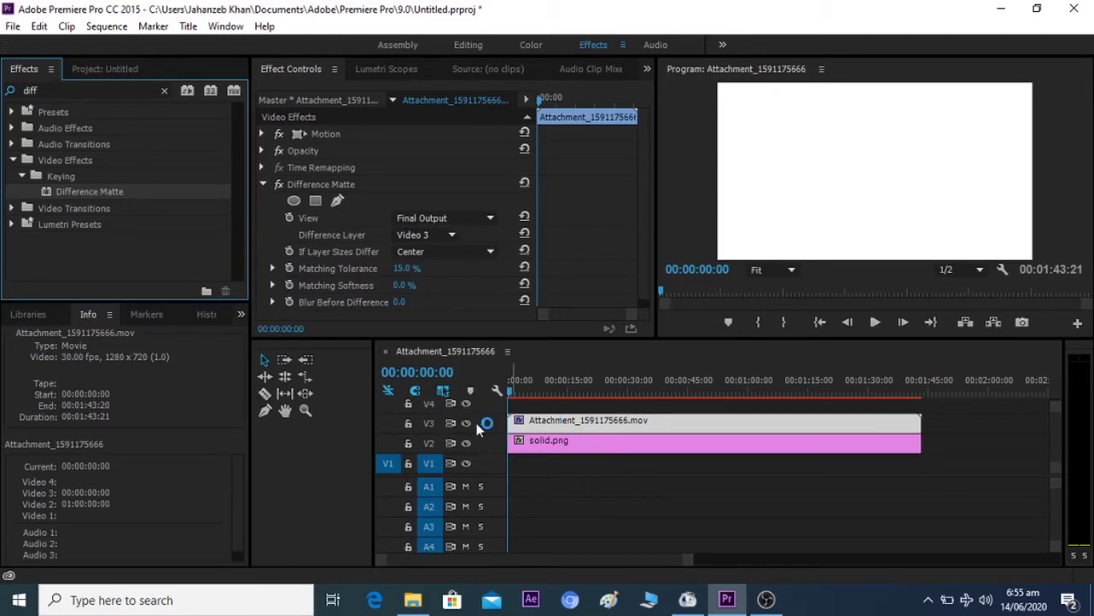
click(416, 239)
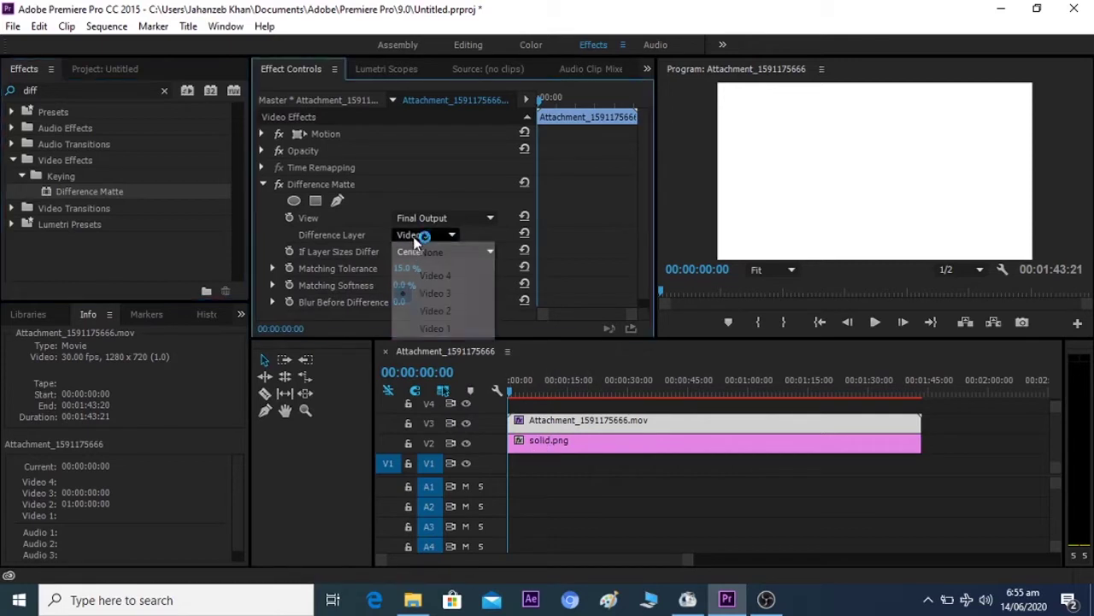
click(436, 310)
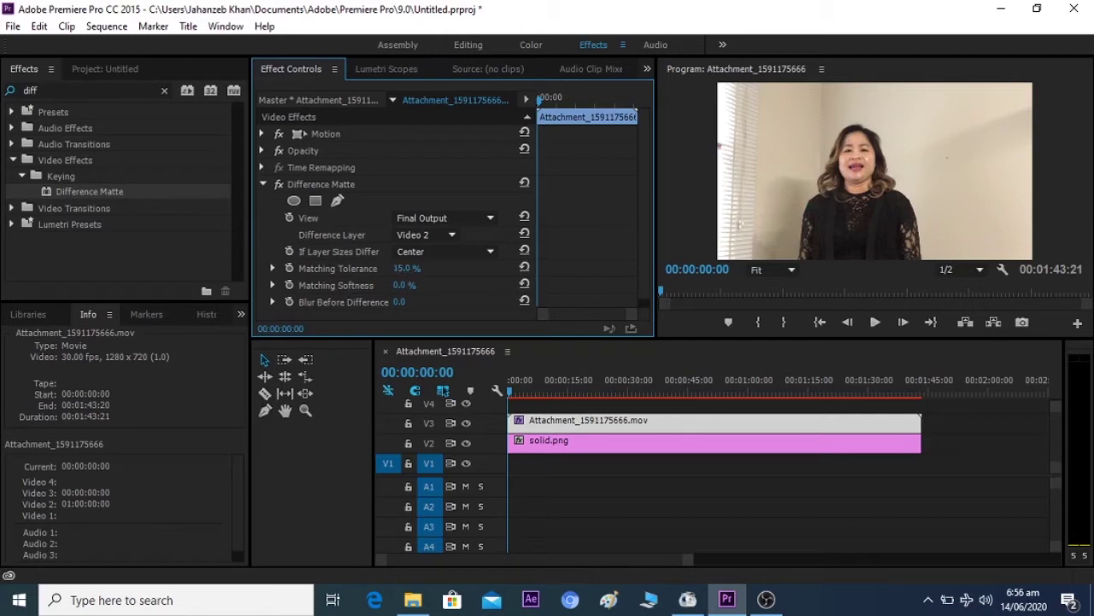
drag(407, 268, 443, 267)
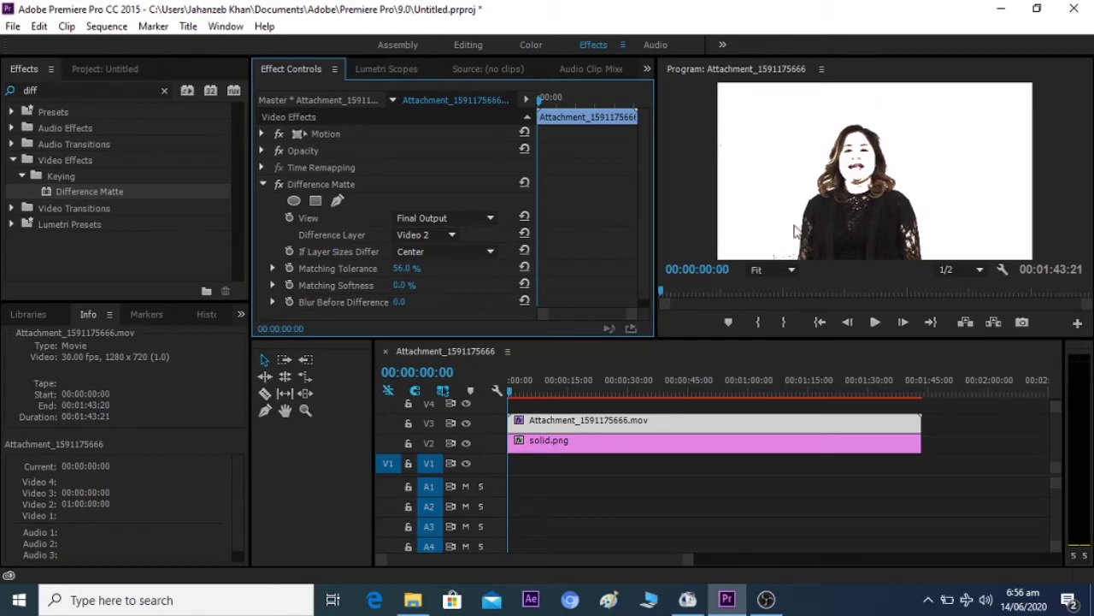
Step: Move the spare copy of the woman's video from V1 up to V4 at the sequence start, then scrub
click(545, 422)
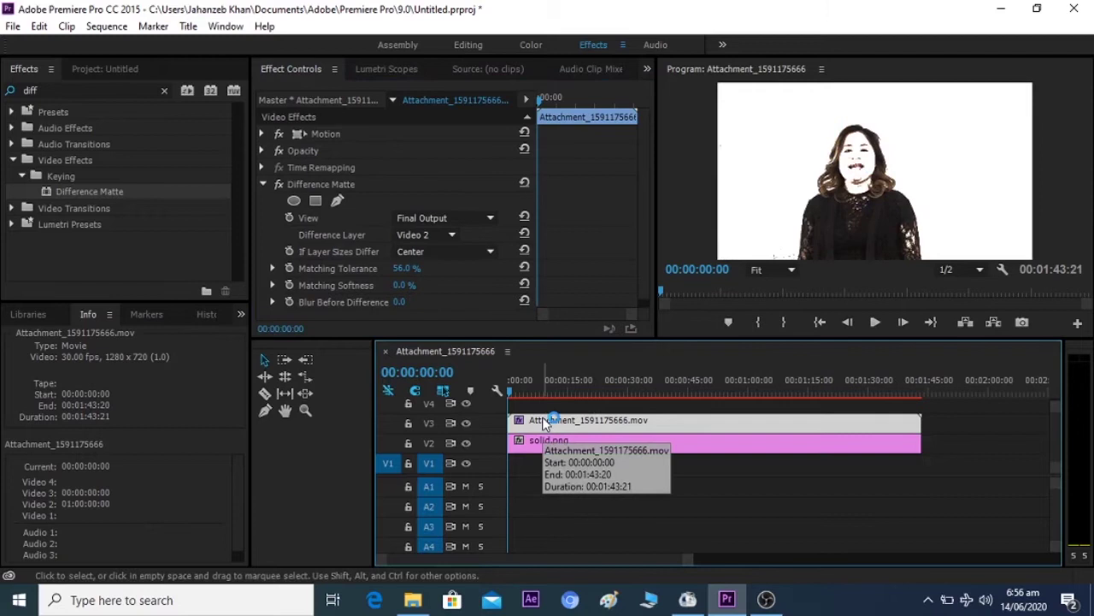
click(932, 395)
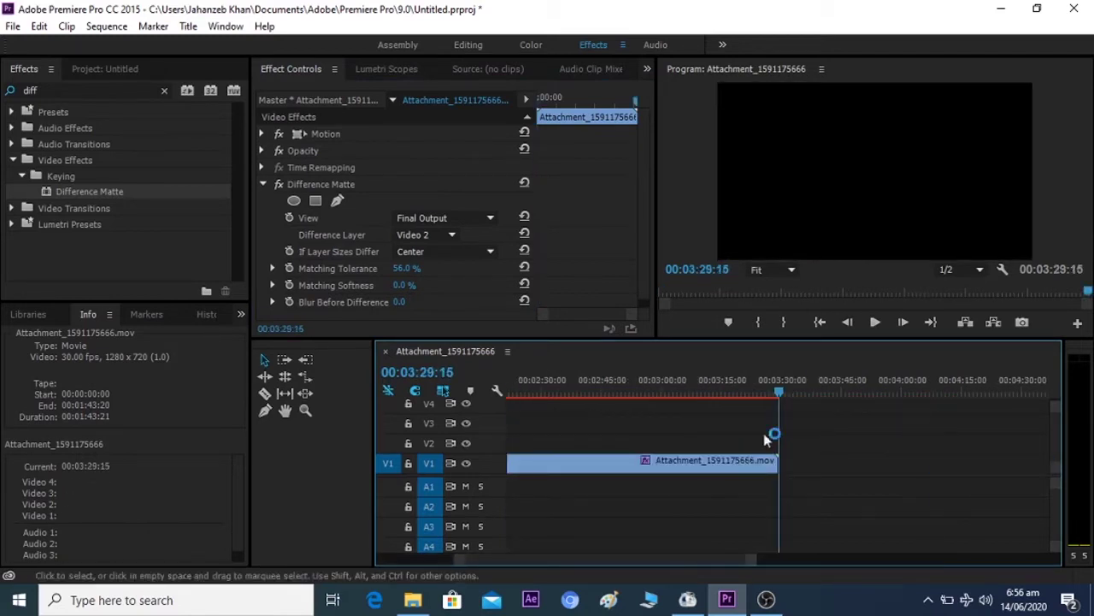
drag(529, 466, 509, 439)
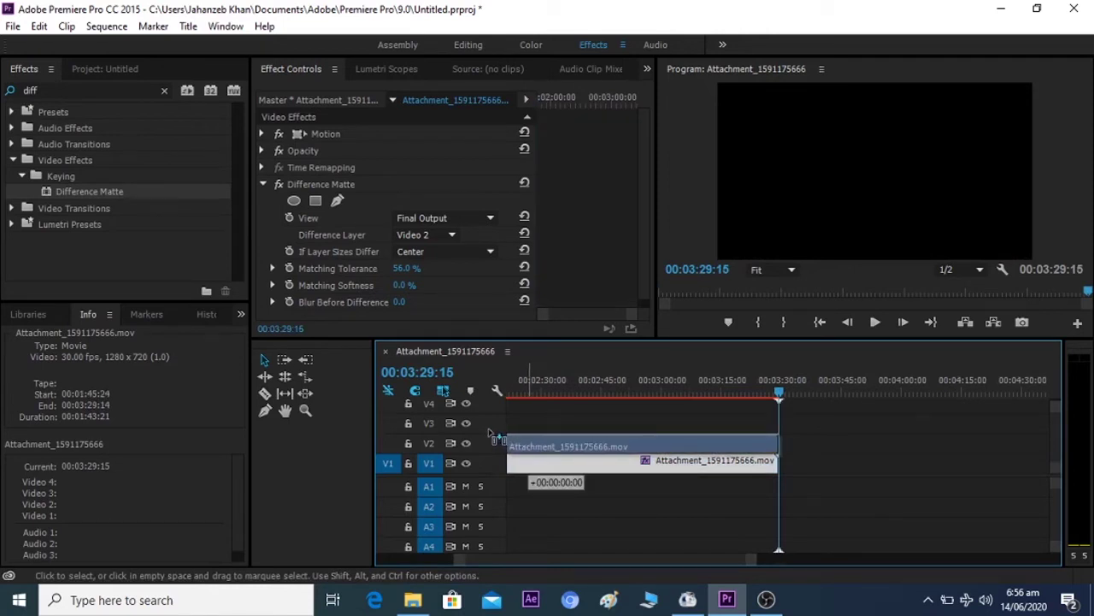
mouse_move(493, 434)
mouse_down()
mouse_move(579, 440)
mouse_move(515, 425)
mouse_move(519, 403)
mouse_up()
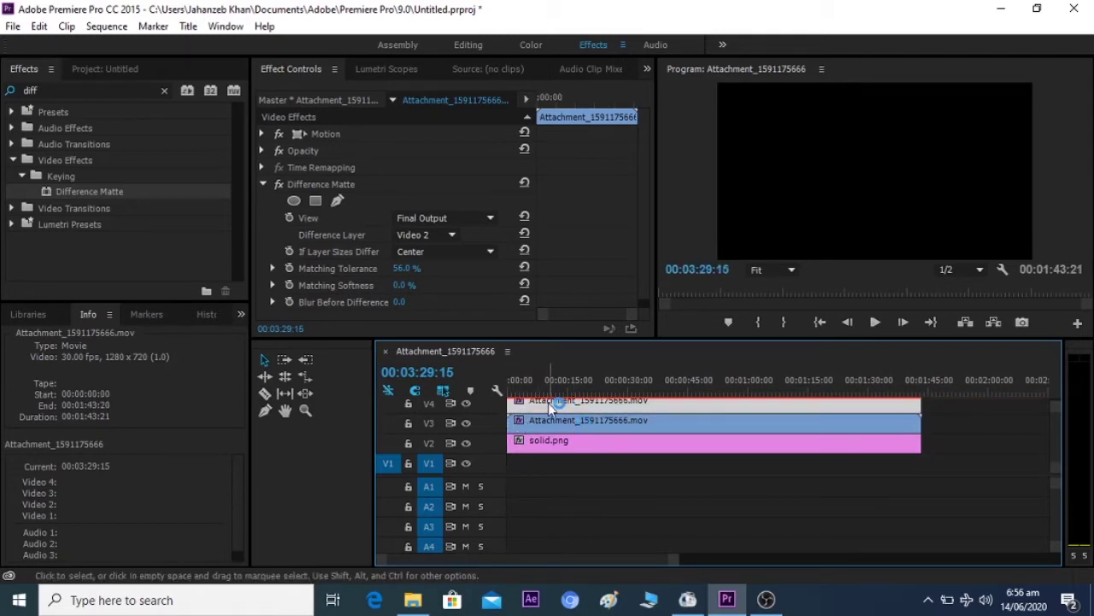
click(524, 382)
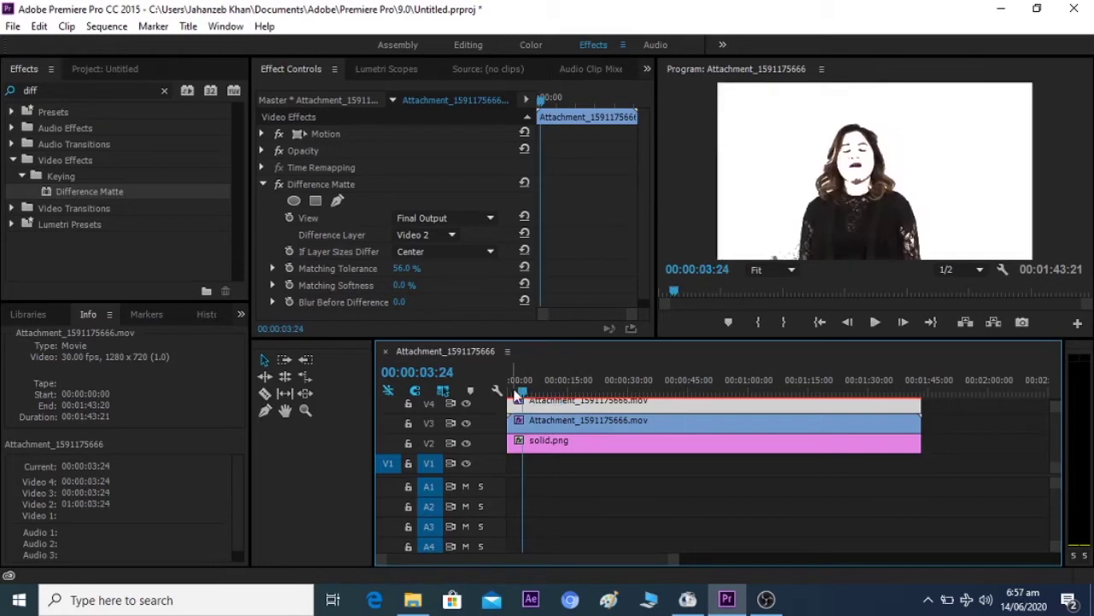
drag(523, 391, 514, 391)
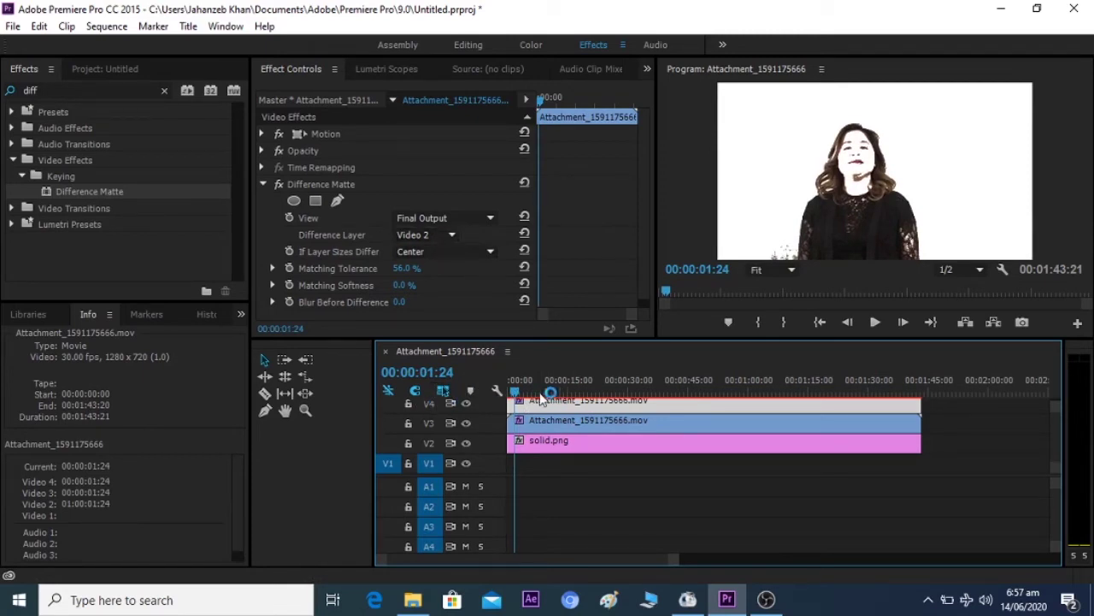
Step: Switch Difference Matte's Difference Layer to Video 4
click(426, 234)
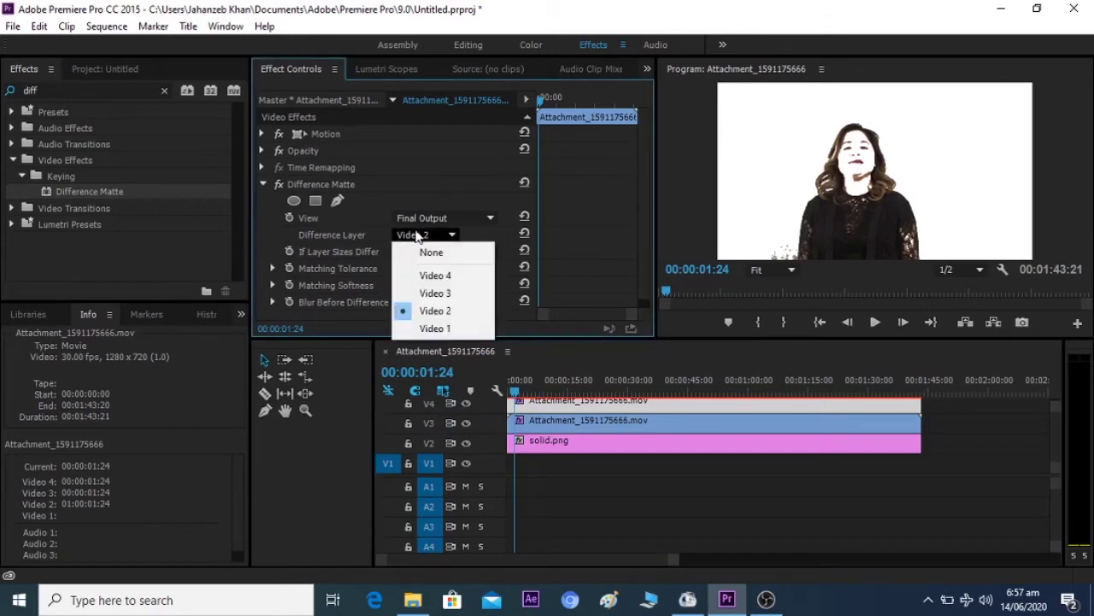
click(440, 276)
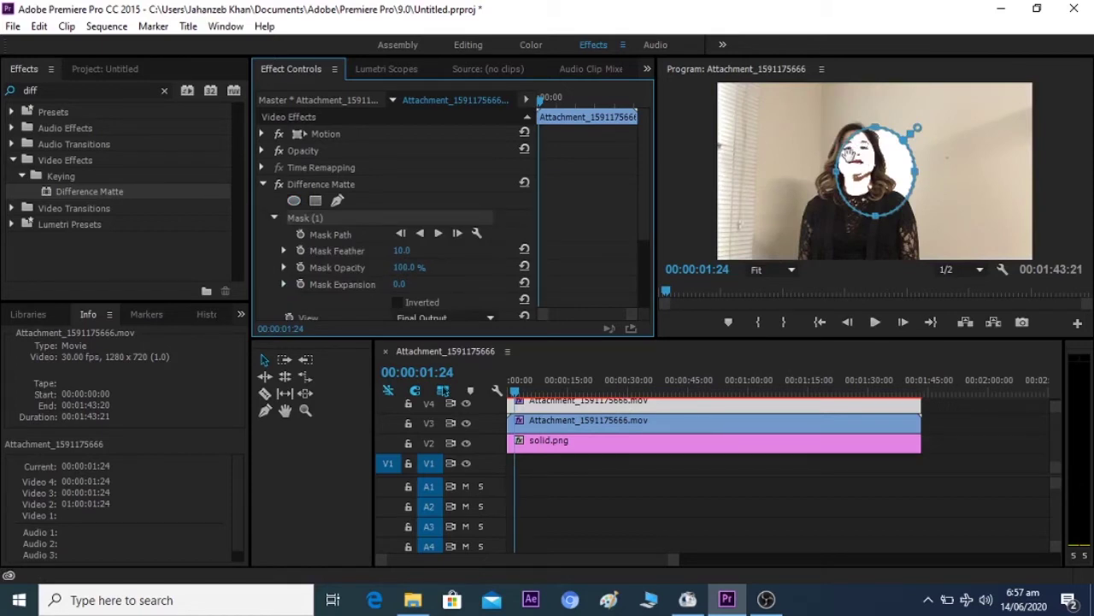
Step: Shift the face mask up and left, then reselect the V4 clip's Mask (1) for editing
drag(849, 152, 829, 144)
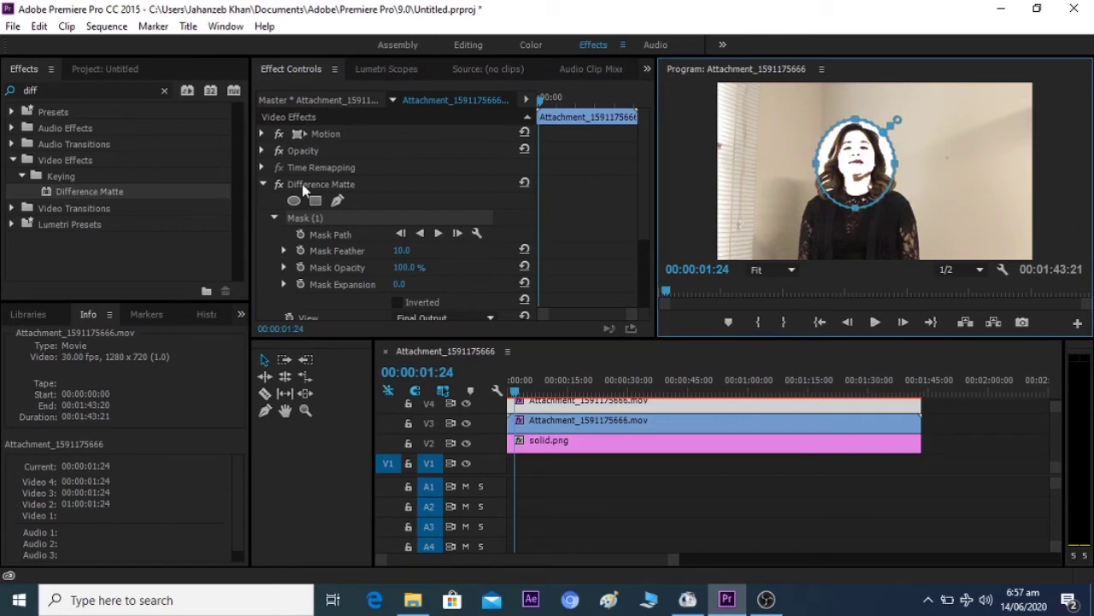
click(271, 365)
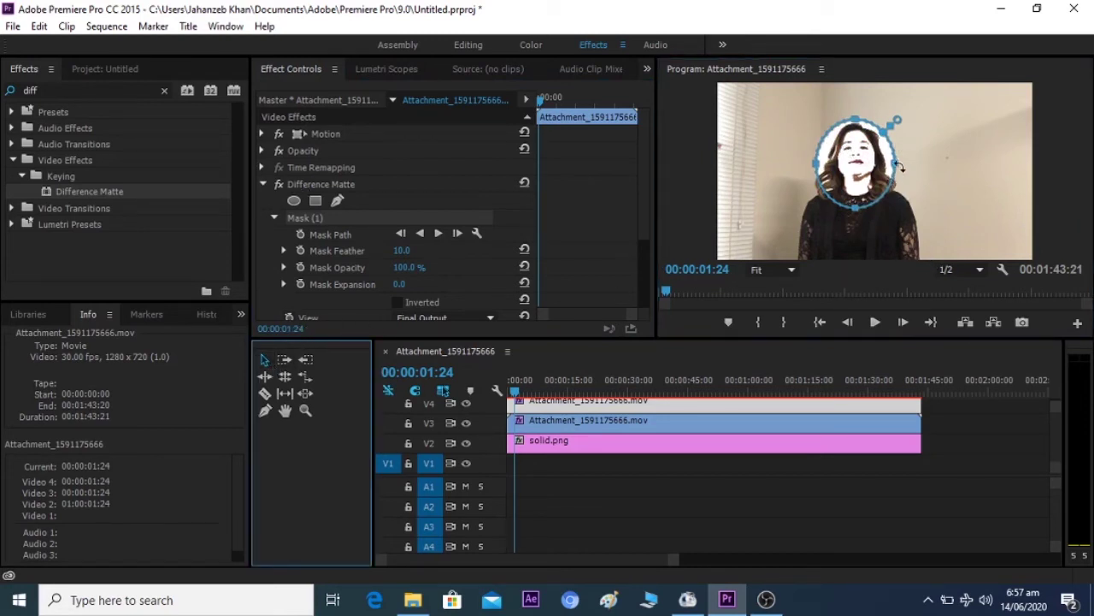
click(571, 461)
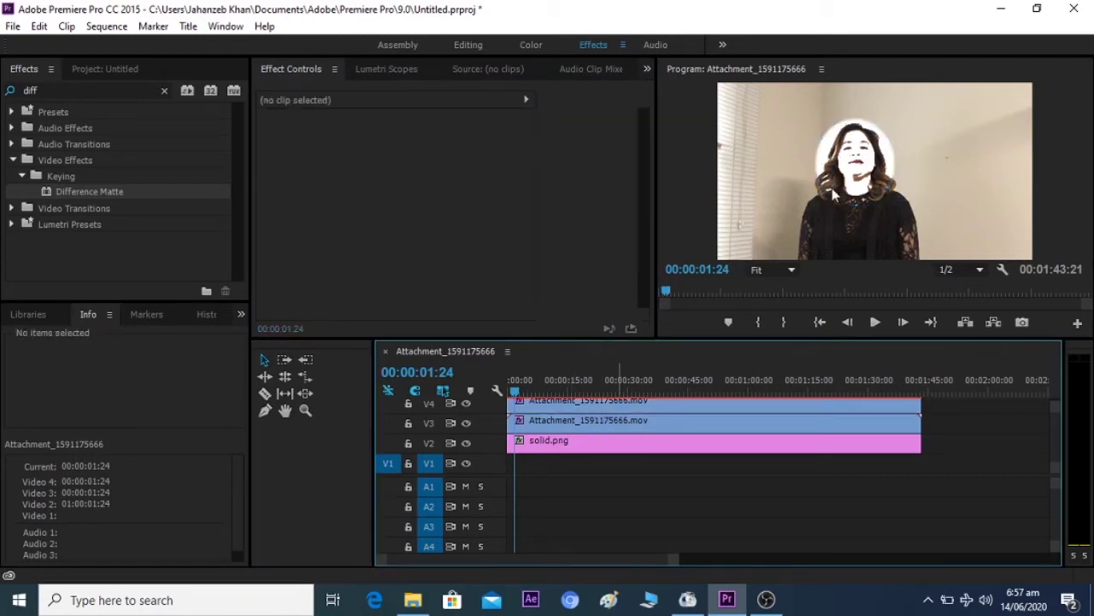
click(564, 406)
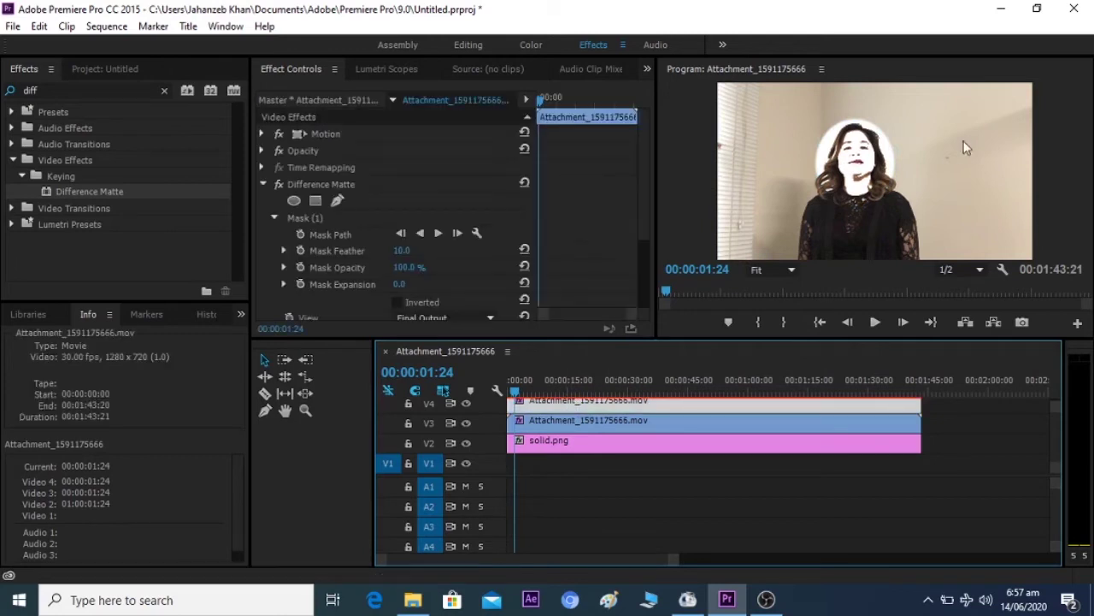
click(317, 233)
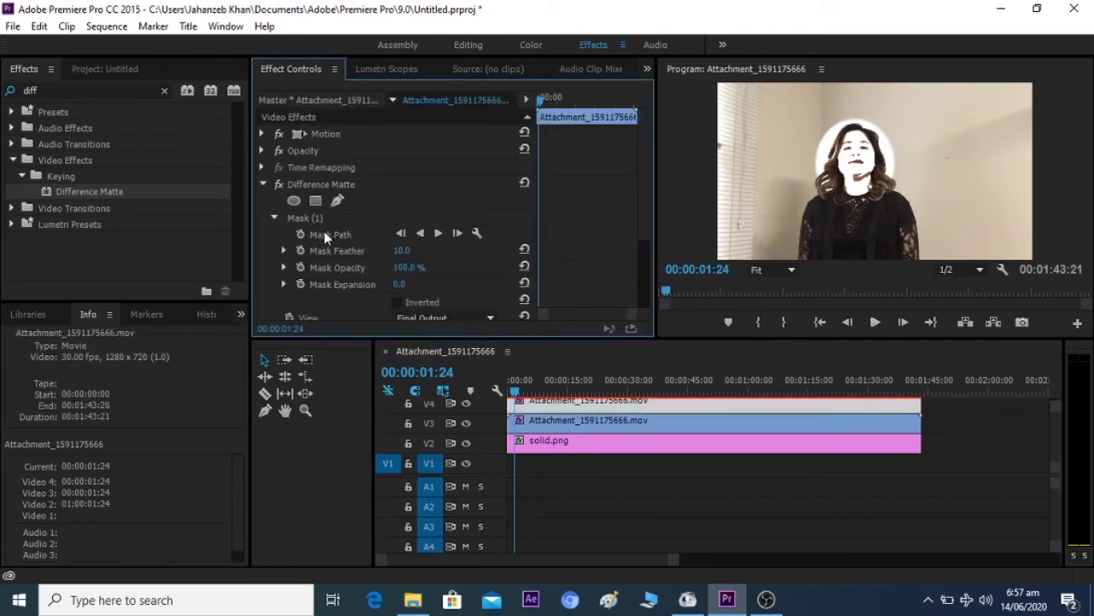
click(315, 218)
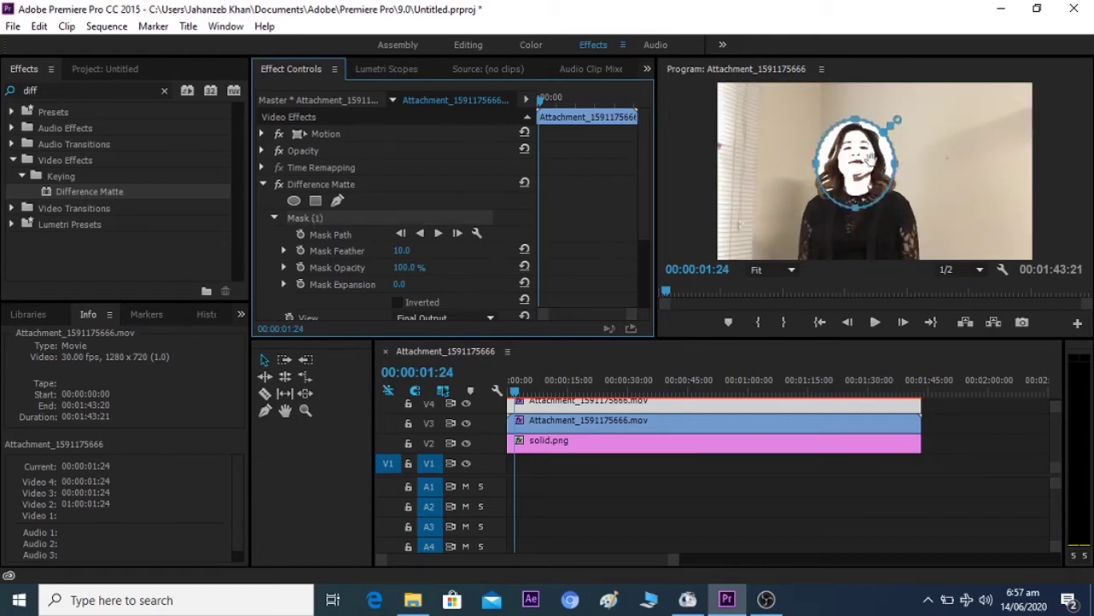
Step: Narrow the mask from both sides and pull its top and bottom in to fit the face
drag(883, 171, 886, 178)
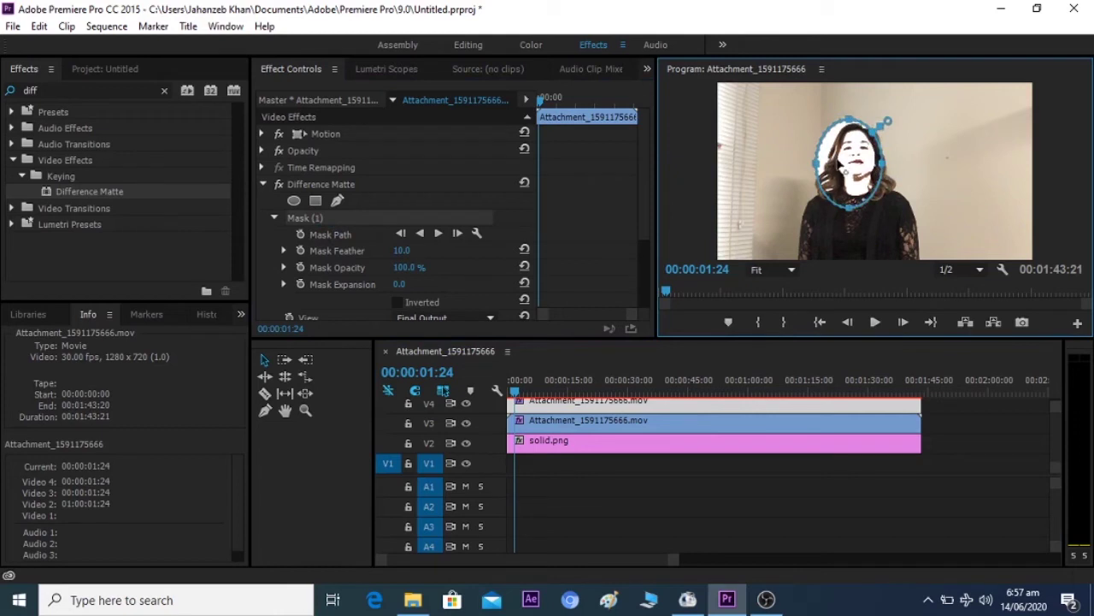
drag(819, 168, 843, 178)
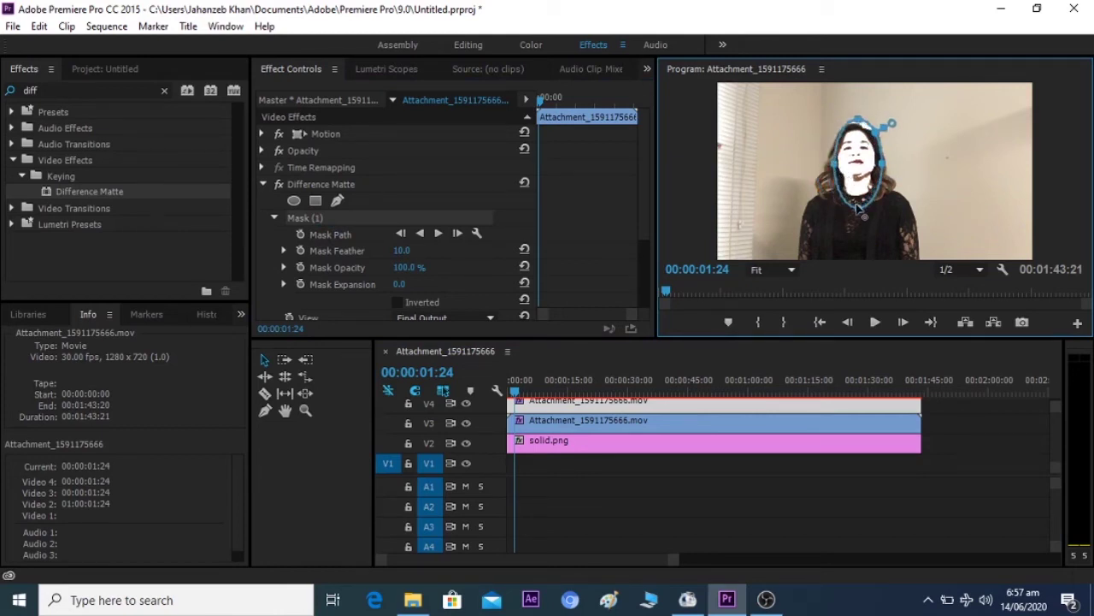
drag(857, 205, 858, 197)
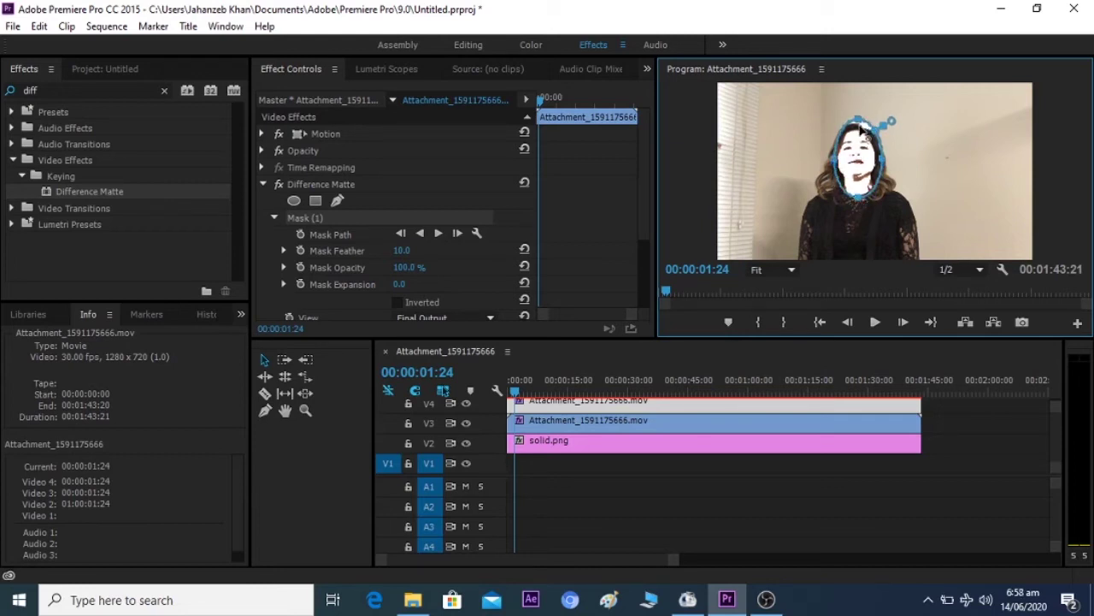
drag(862, 128, 860, 136)
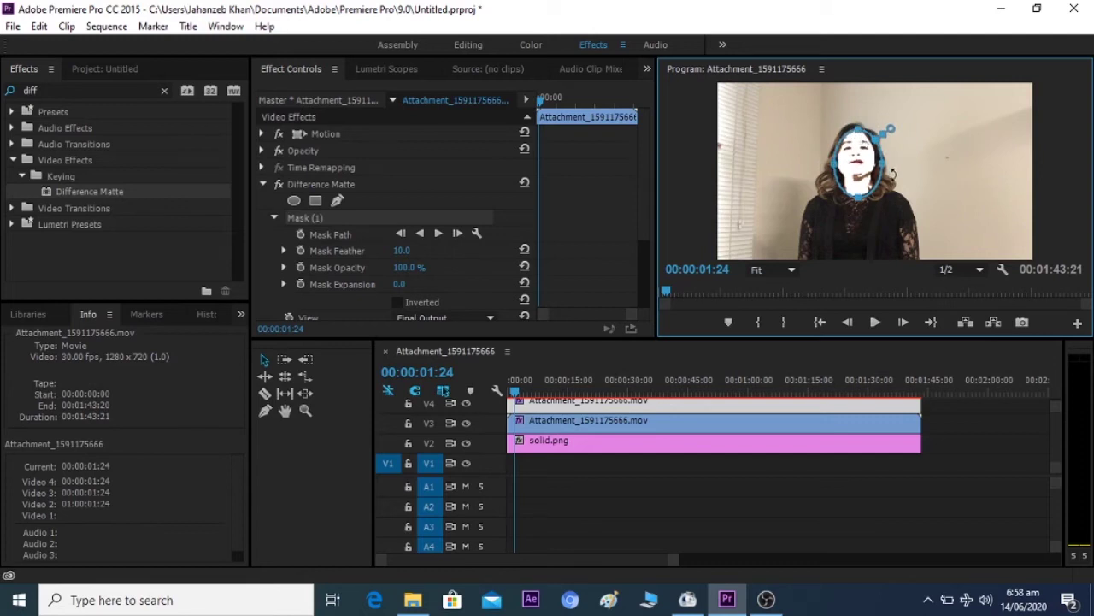
Step: Invert the face mask and preview the key at 00:00:09:12, 00:00:25:00 and 00:00:49:06
click(397, 304)
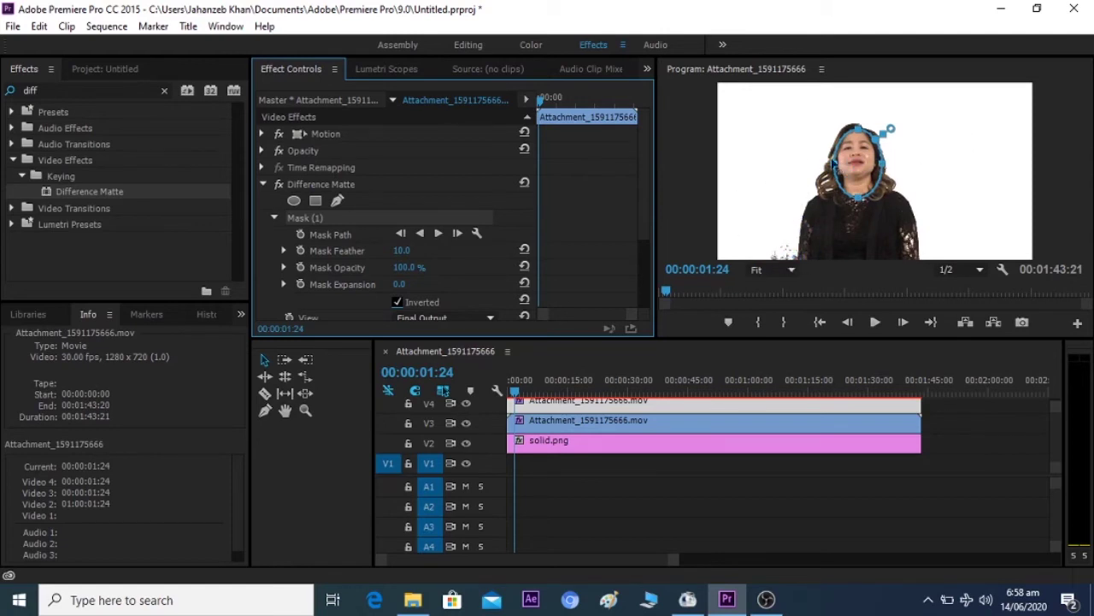
click(547, 385)
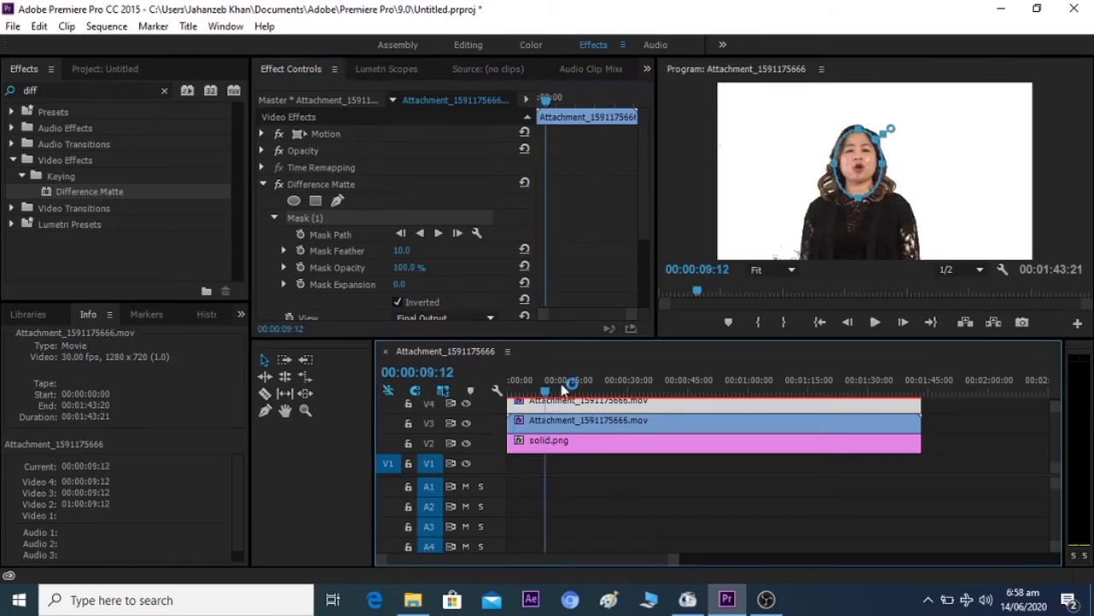
click(610, 383)
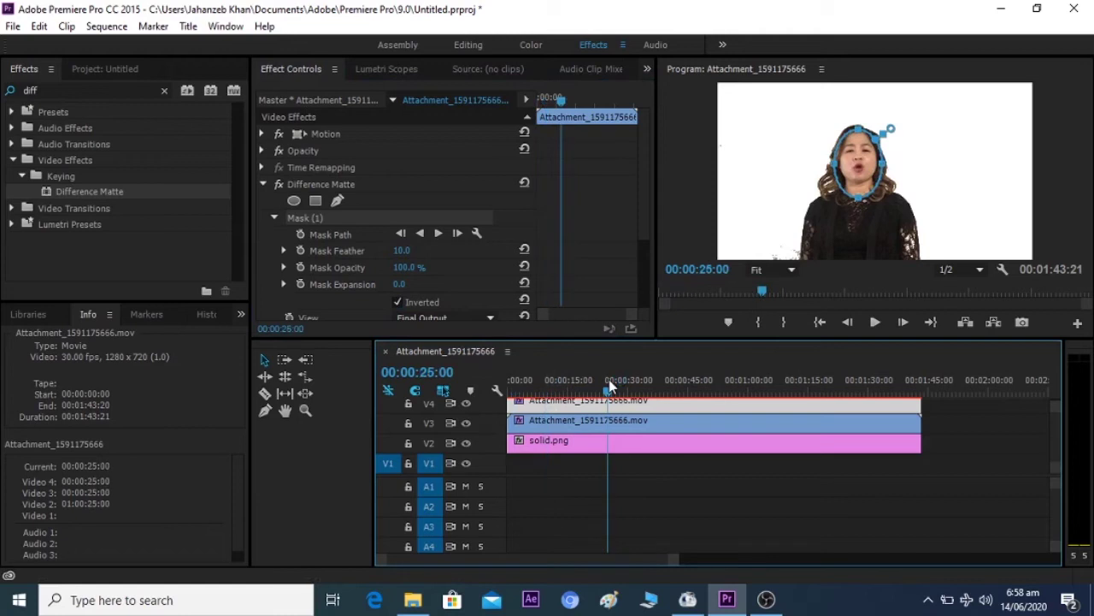
click(703, 381)
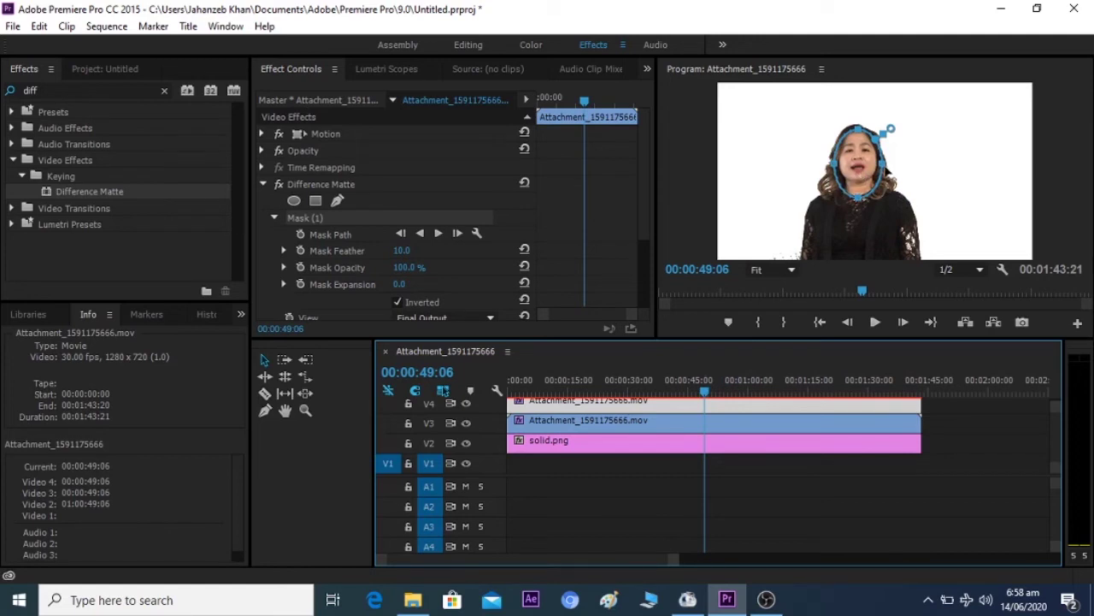
Step: Save the project and track the face mask forward from near the clip start
key(ctrl+s)
click(514, 387)
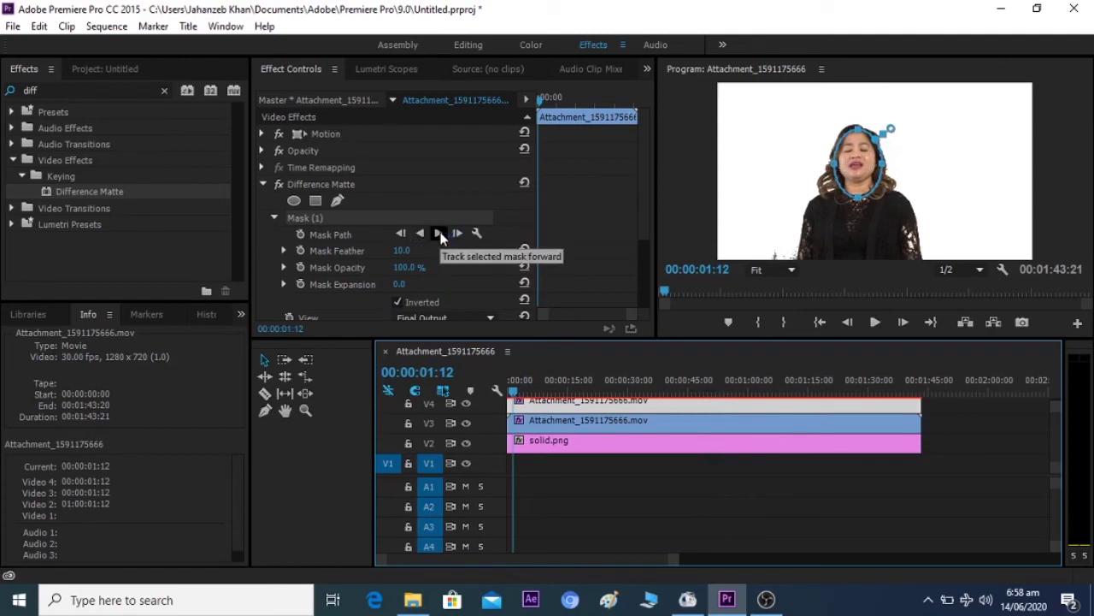
click(300, 234)
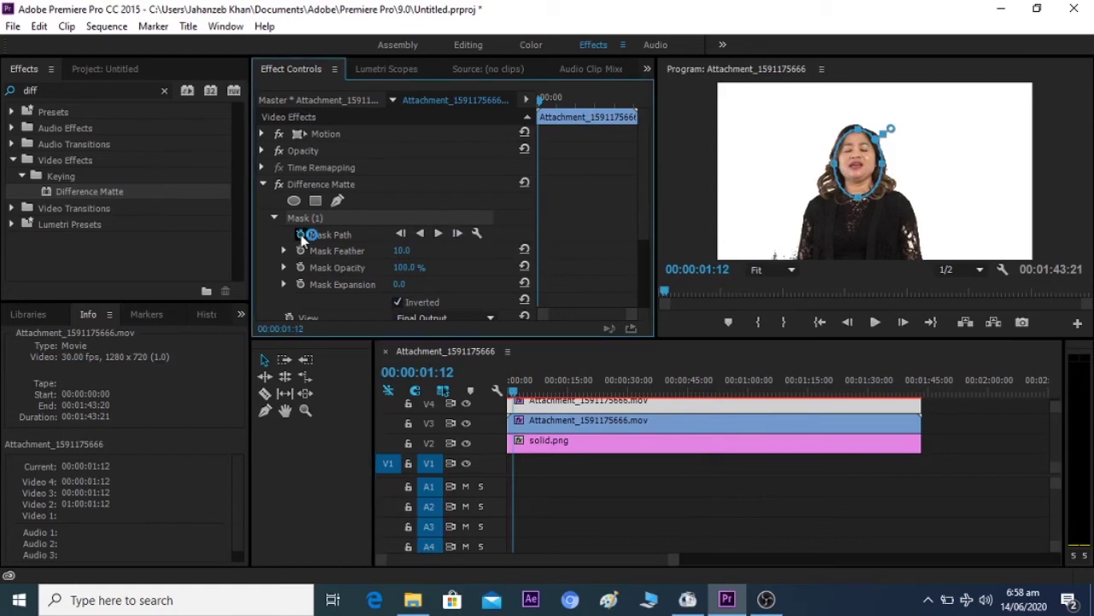
Step: At 00:00:24:24, nudge the mask's right edge to refit the face
click(607, 389)
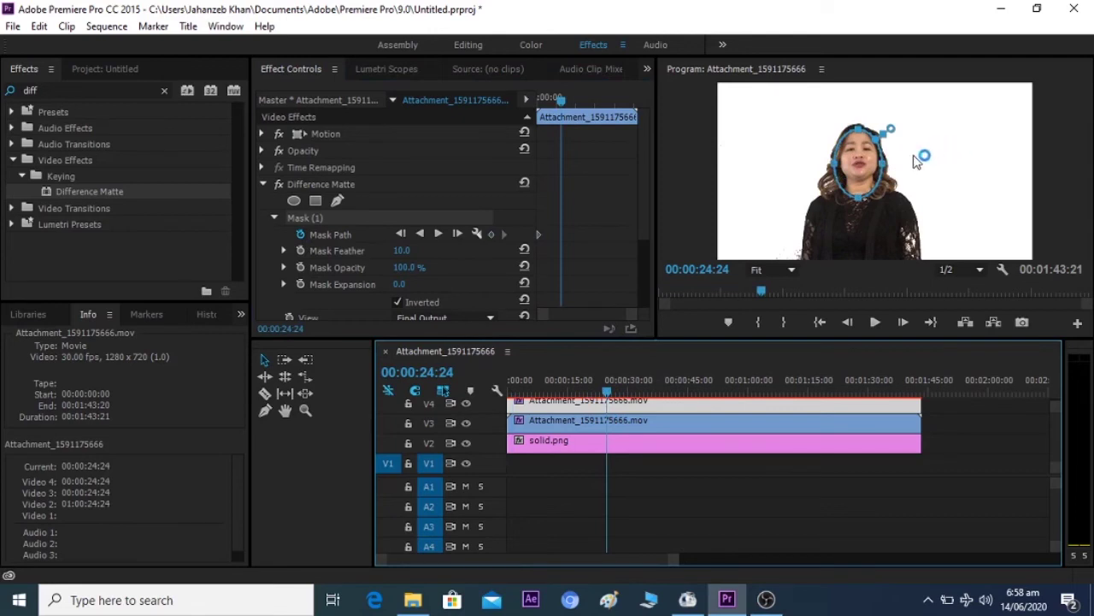
click(885, 167)
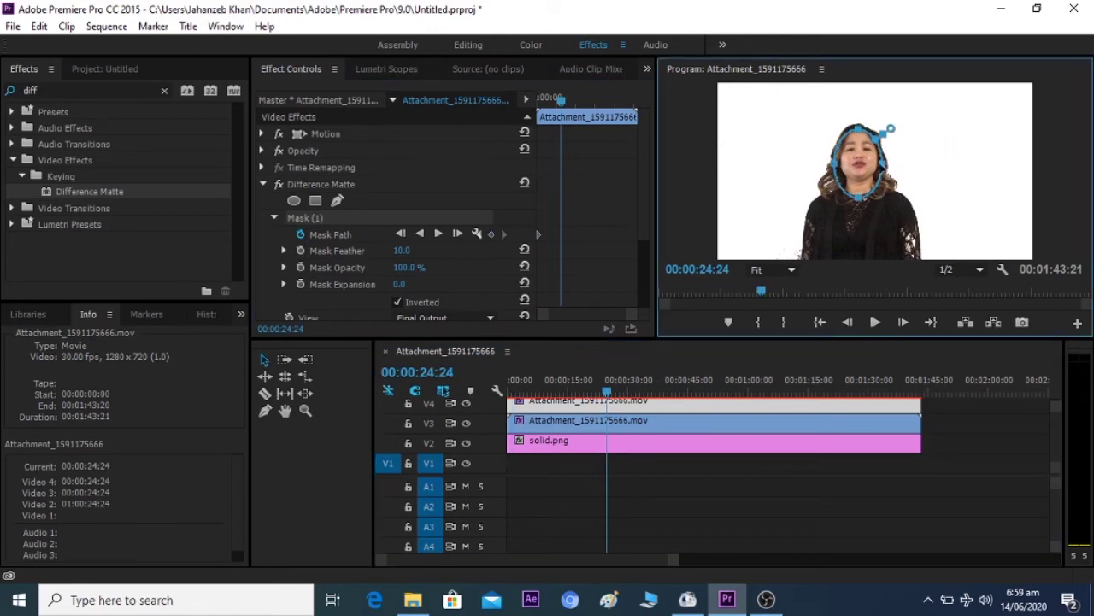
mouse_move(885, 166)
mouse_down()
mouse_move(866, 164)
mouse_move(883, 160)
mouse_up()
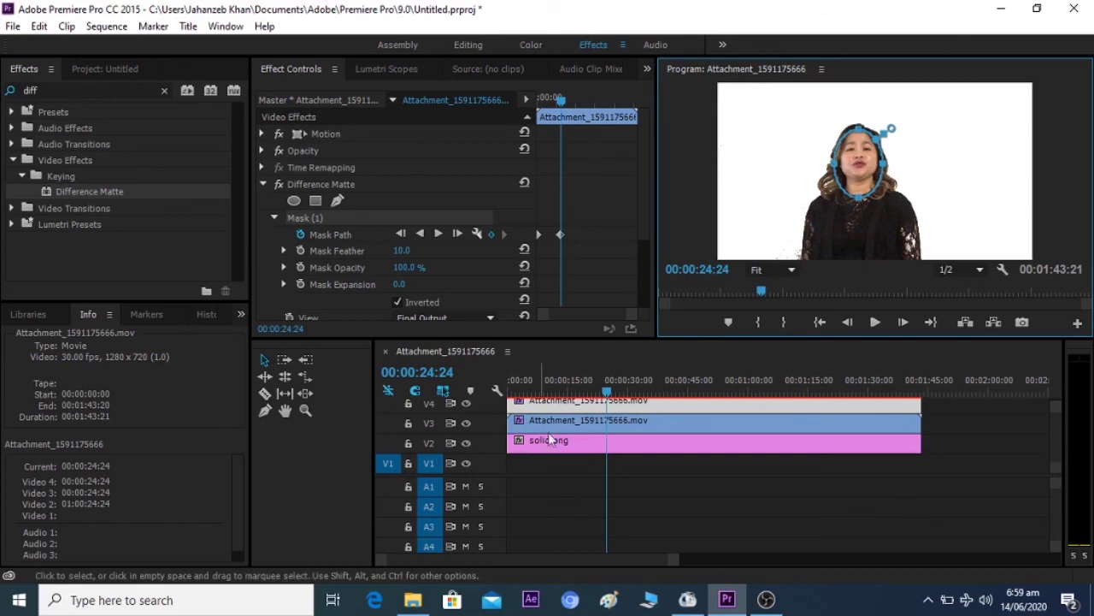
Step: Hide the solid.png track on V2 and add gereen.jpg to the start of V1
click(467, 444)
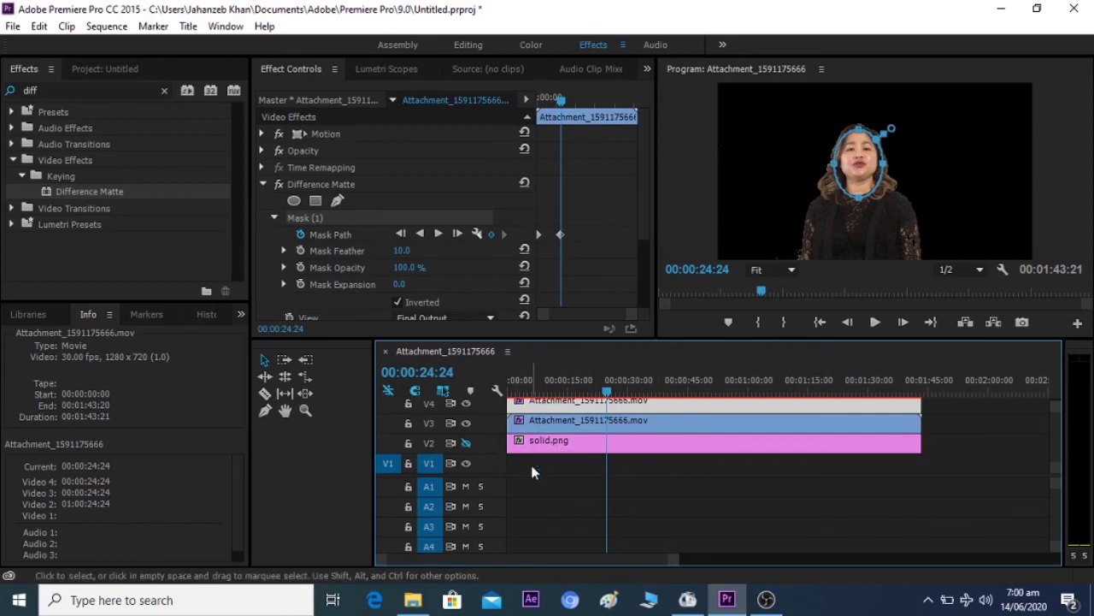
mouse_move(532, 472)
mouse_down()
mouse_move(557, 472)
mouse_move(536, 465)
mouse_up()
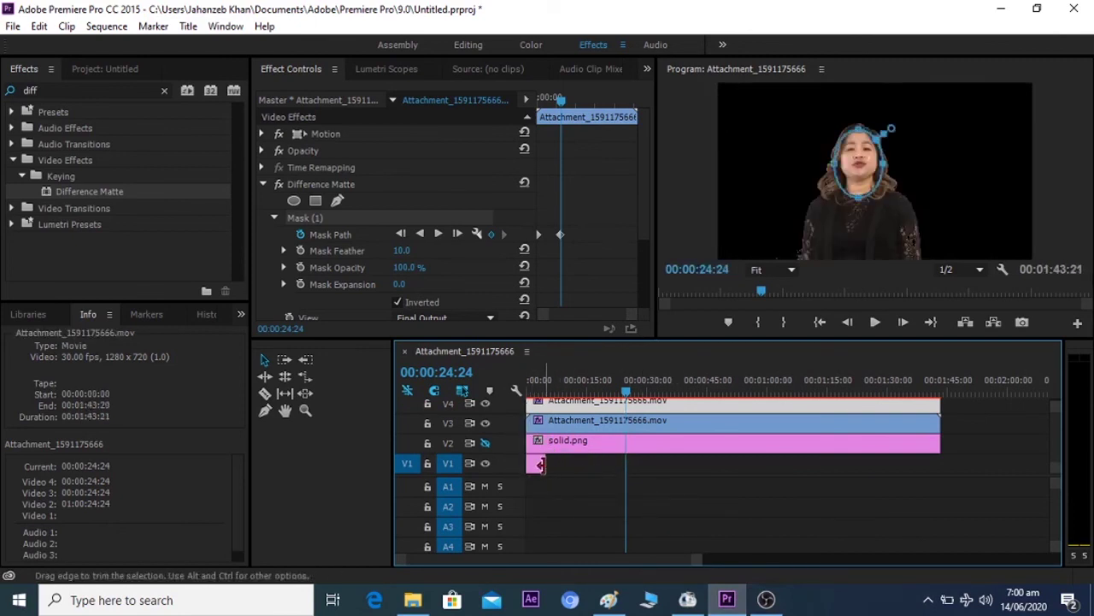
Step: Extend gereen.jpg on V1 to the full length of the clips above
drag(781, 470, 941, 469)
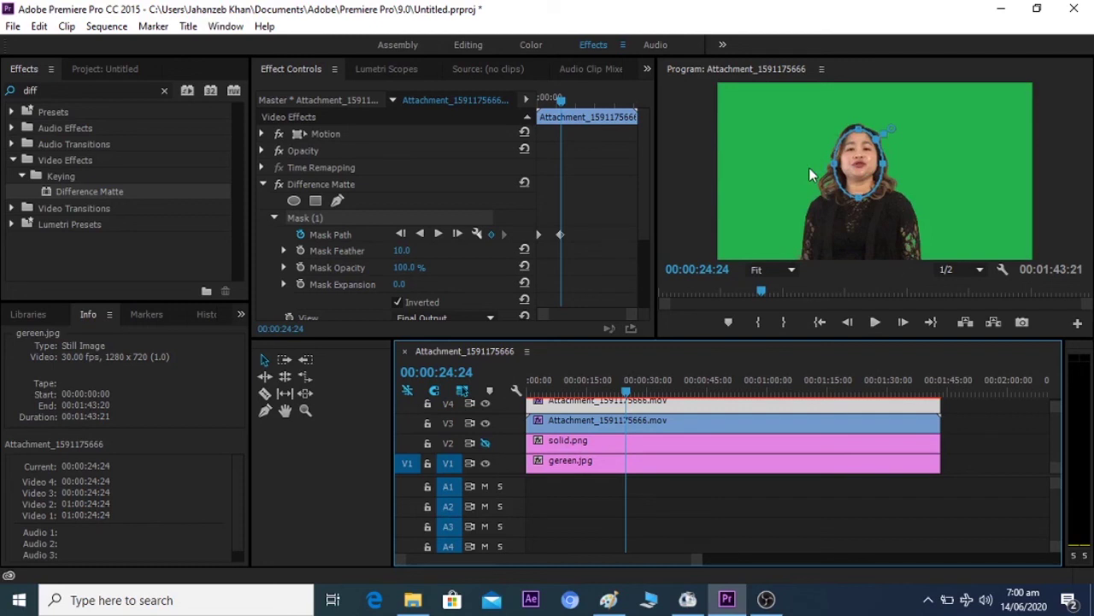
click(961, 410)
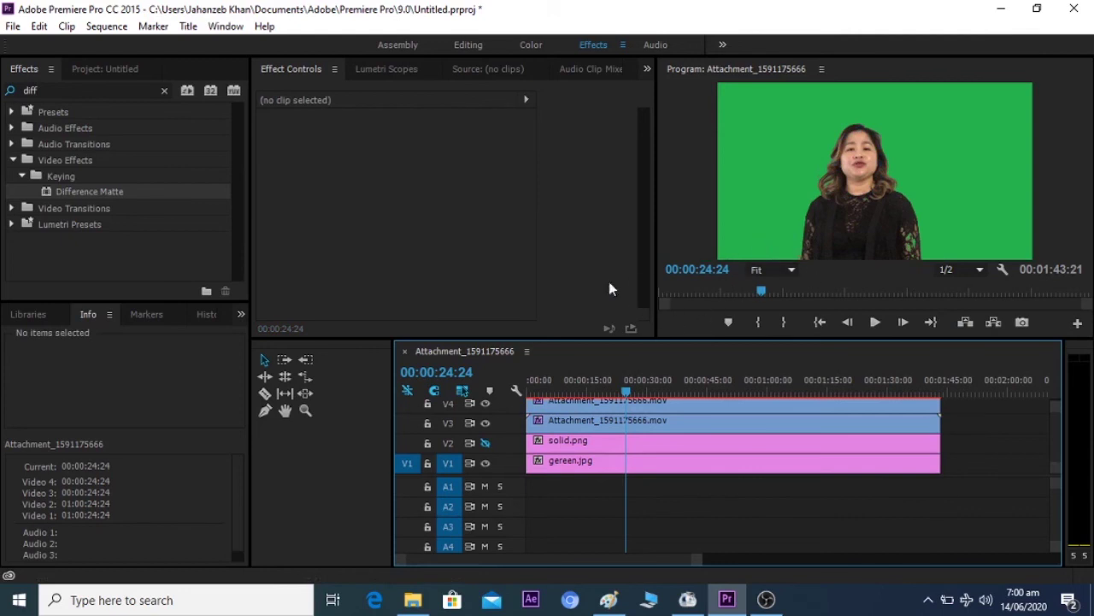